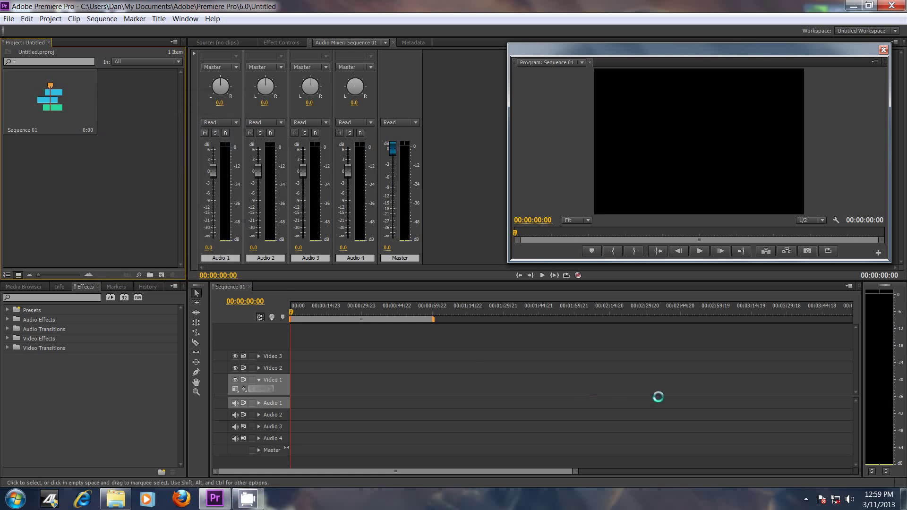
Restore the Dxtory settings window for the TombRaider profile from the hidden tray icons.
click(807, 500)
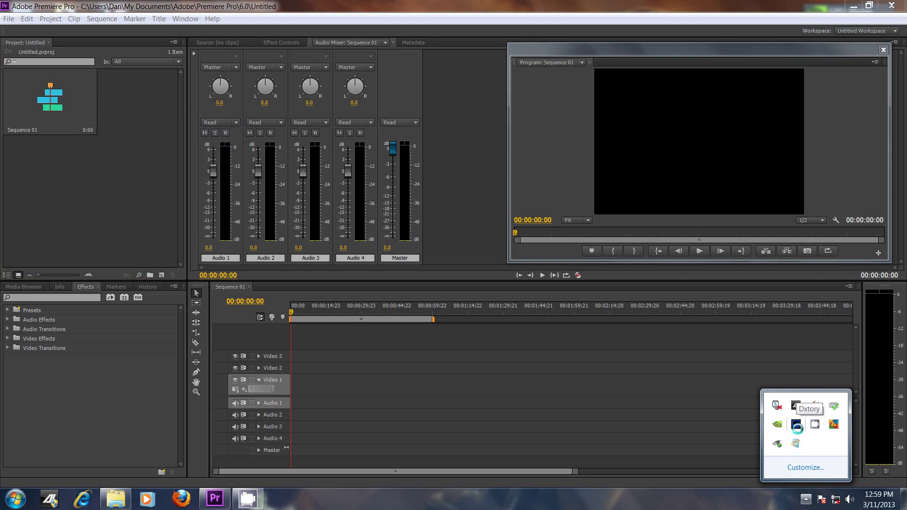
right_click(797, 426)
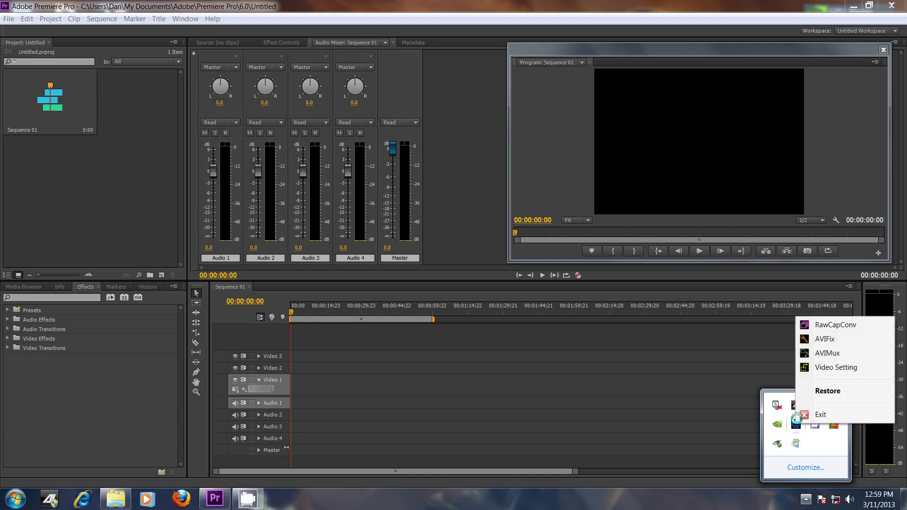
click(827, 391)
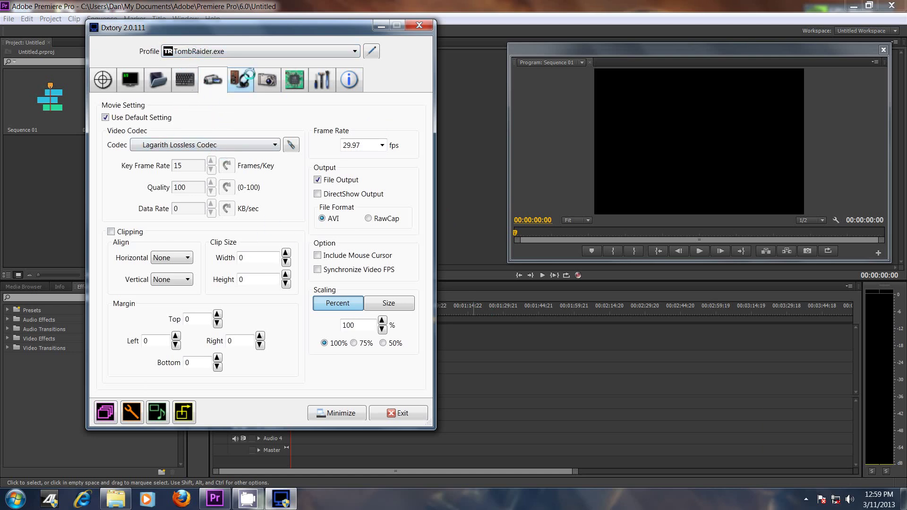
Confirm Dxtory's audio stream 2 records the USB microphone, then close Dxtory.
click(241, 78)
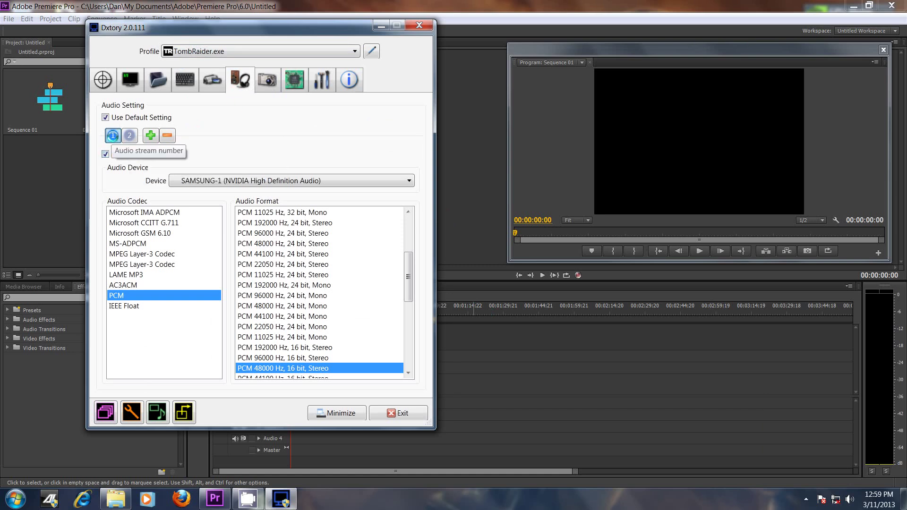
mouse_move(291, 180)
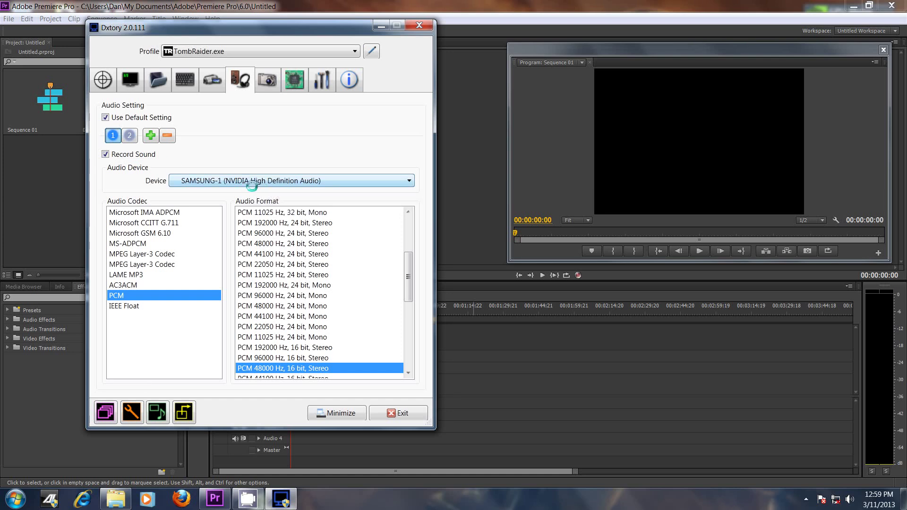
click(131, 137)
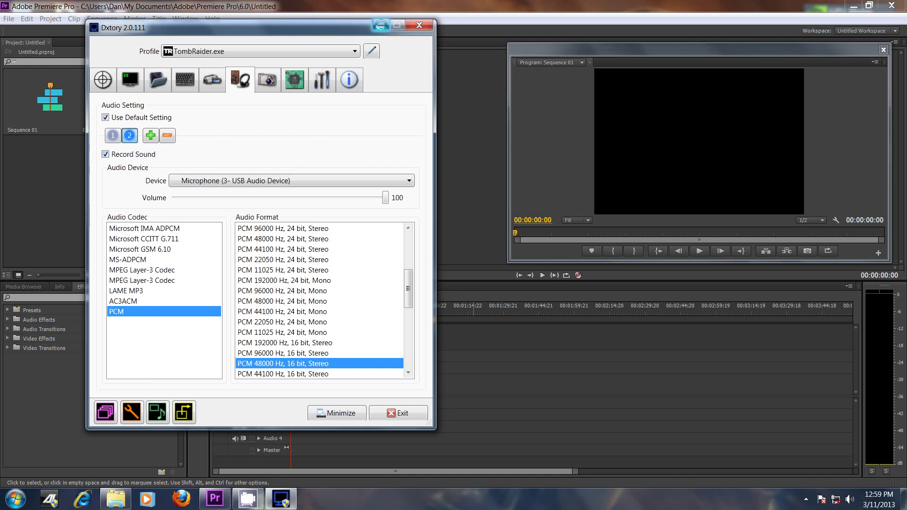
click(381, 26)
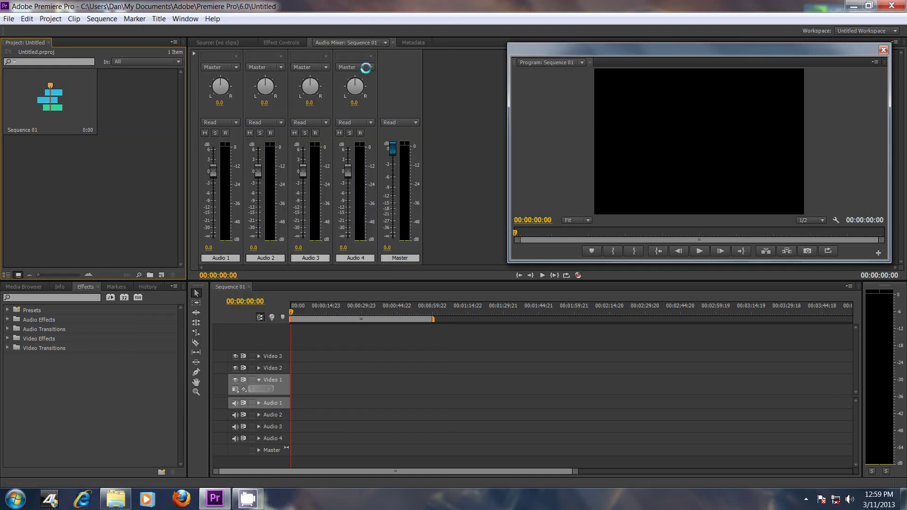
Open Windows Explorer to the Dxtory Movies folder on the Gameplay Video Hard Drive.
click(116, 499)
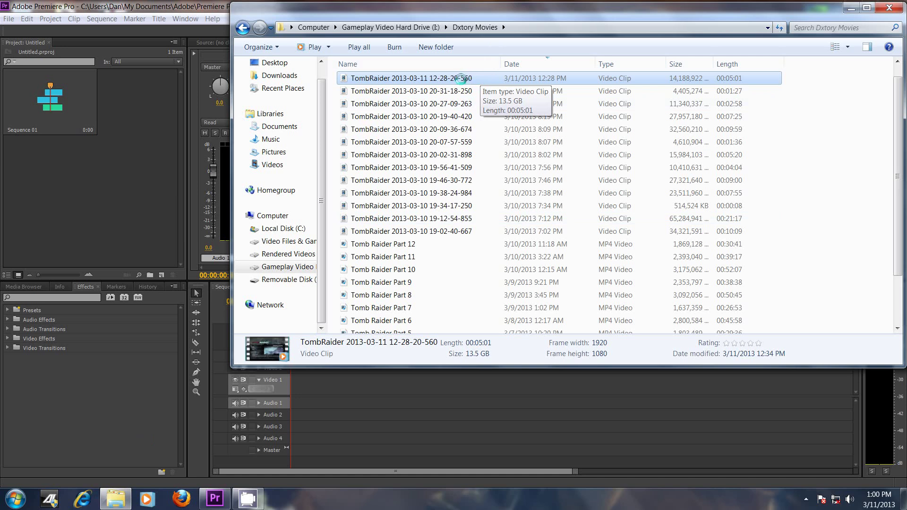
Drop the 12-28-20-560 TombRaider AVI at the start of Video 1, matching sequence settings.
drag(458, 78, 342, 390)
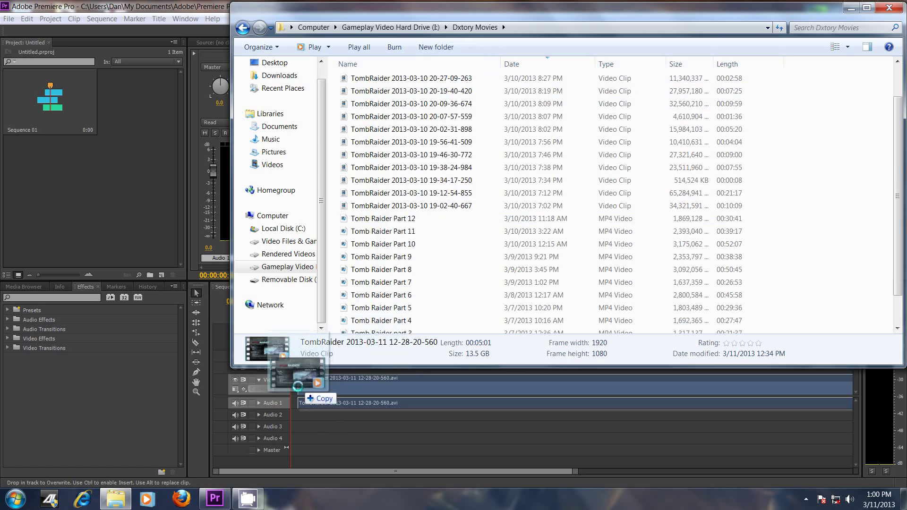
drag(342, 389, 296, 387)
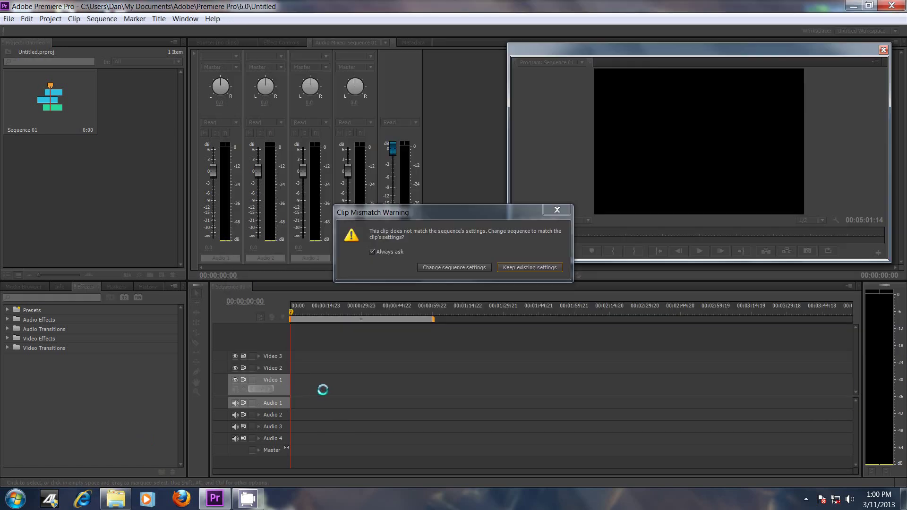
click(454, 267)
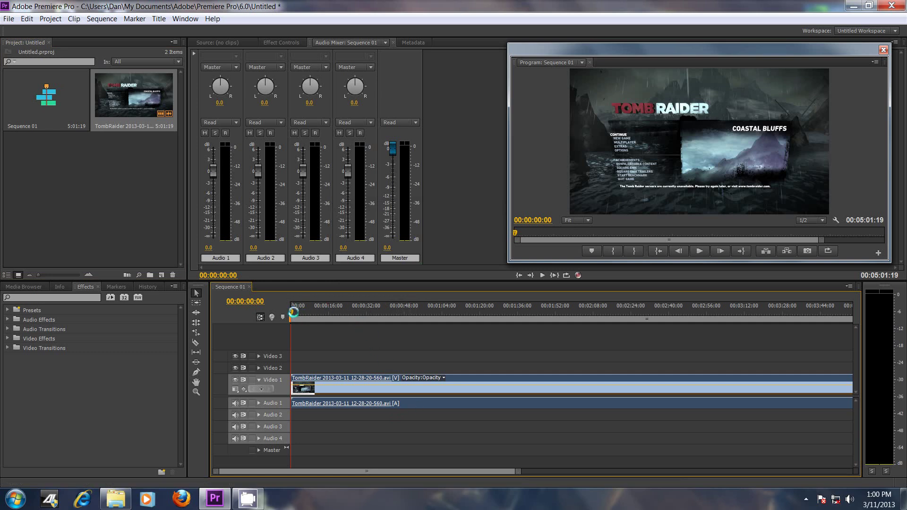
Preview the sequence from about 21 seconds, then bring back the Dxtory Movies folder.
drag(294, 312, 341, 313)
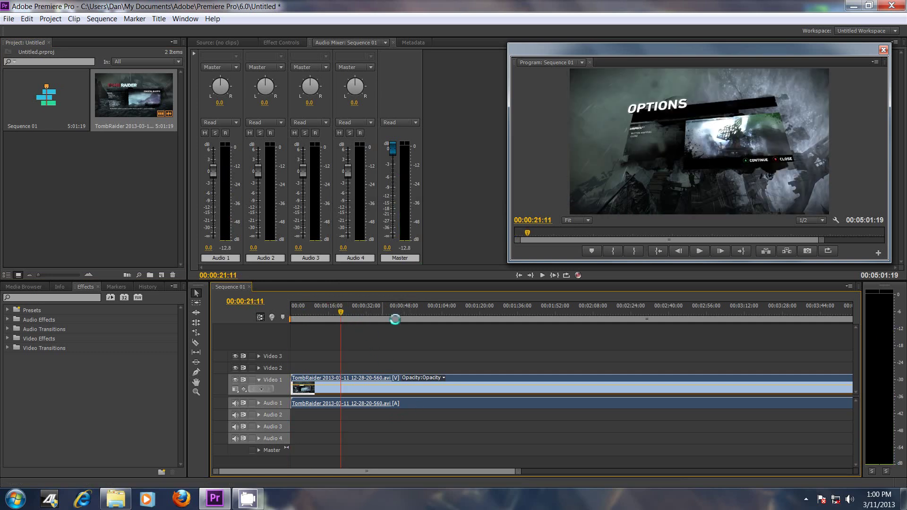
click(703, 250)
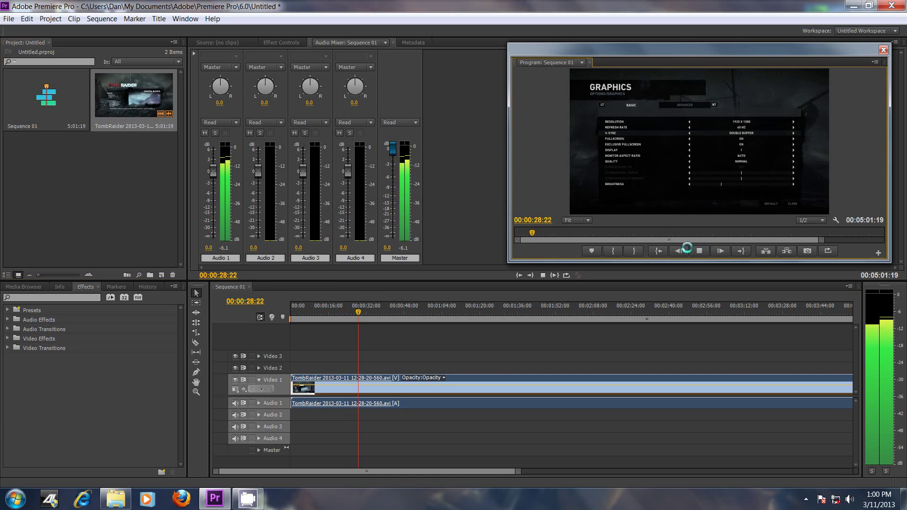
click(699, 251)
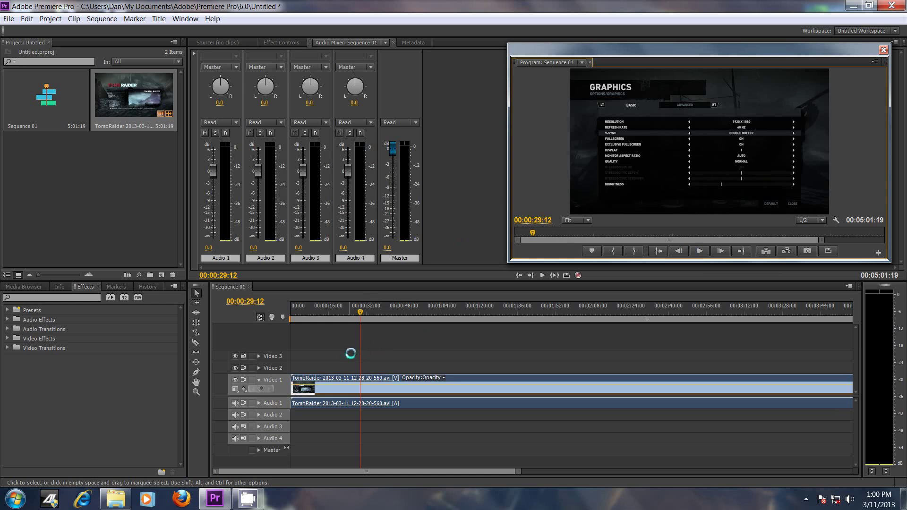
click(116, 498)
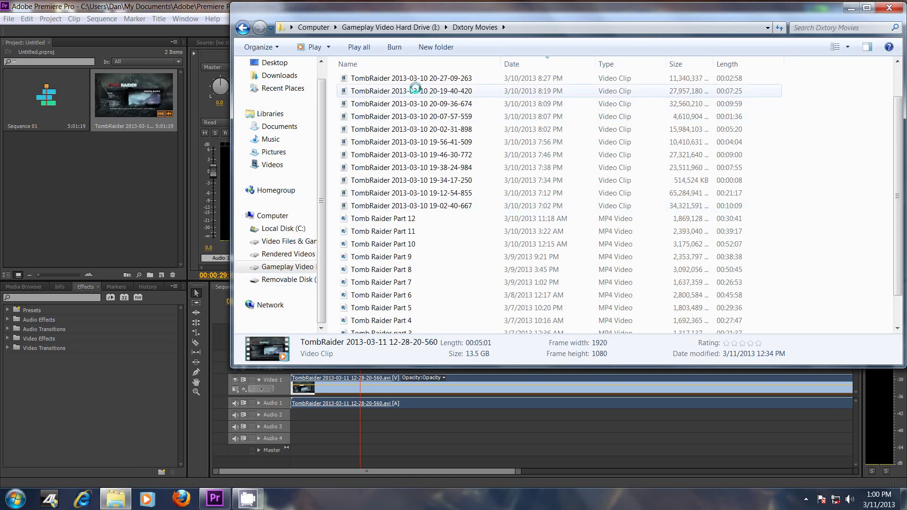
click(420, 80)
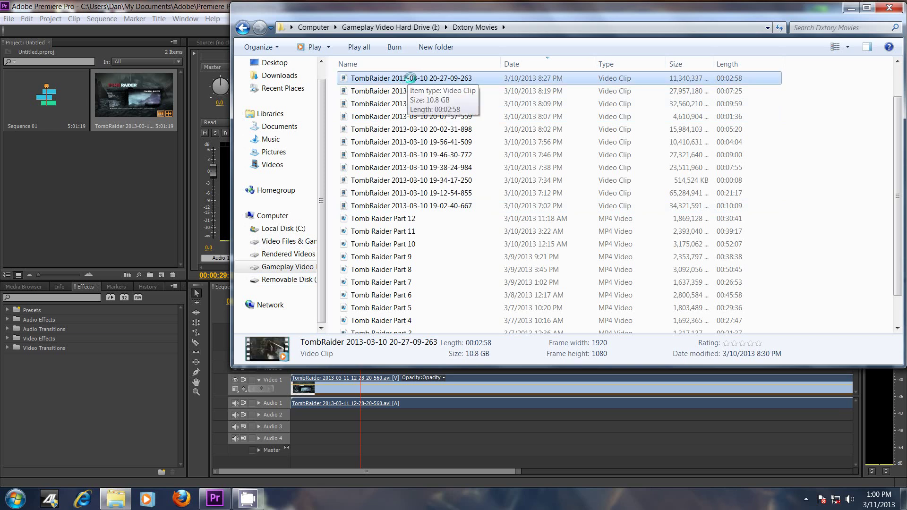
right_click(409, 77)
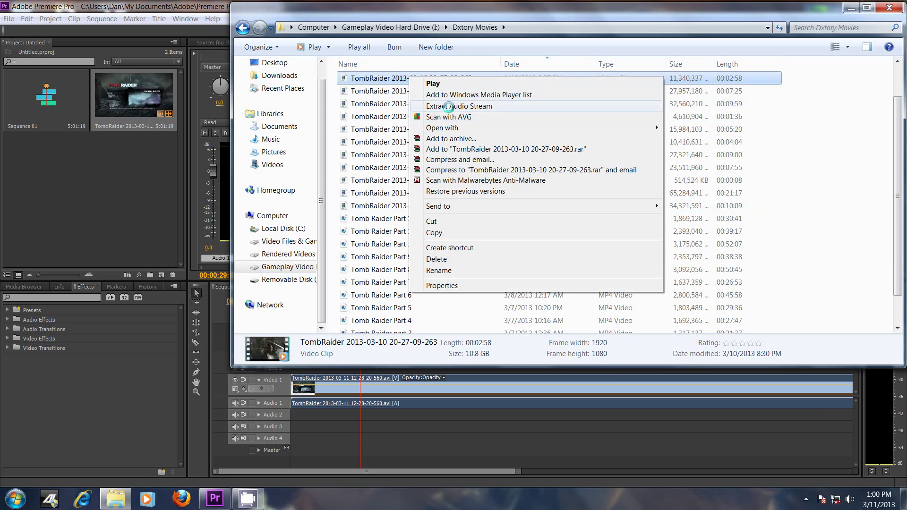
click(449, 107)
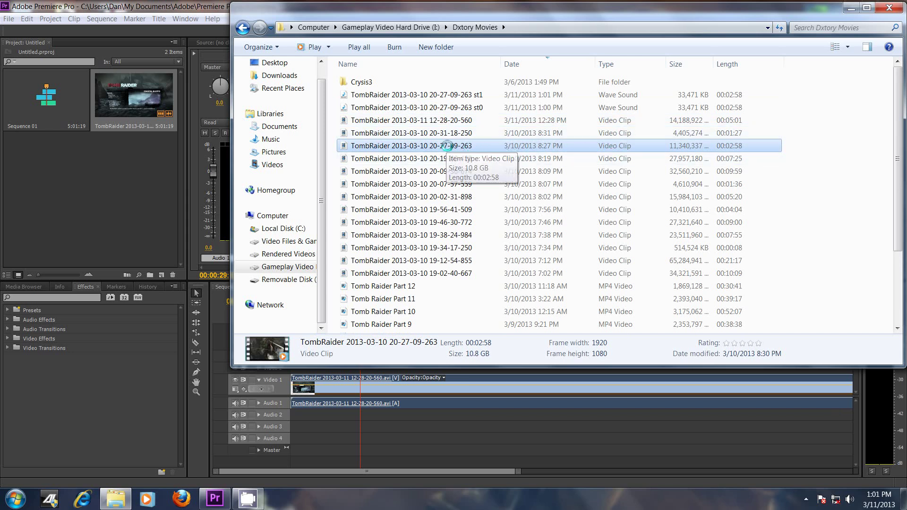
Delete the st1 and st0 Wave Sound files and confirm the deletion.
click(779, 95)
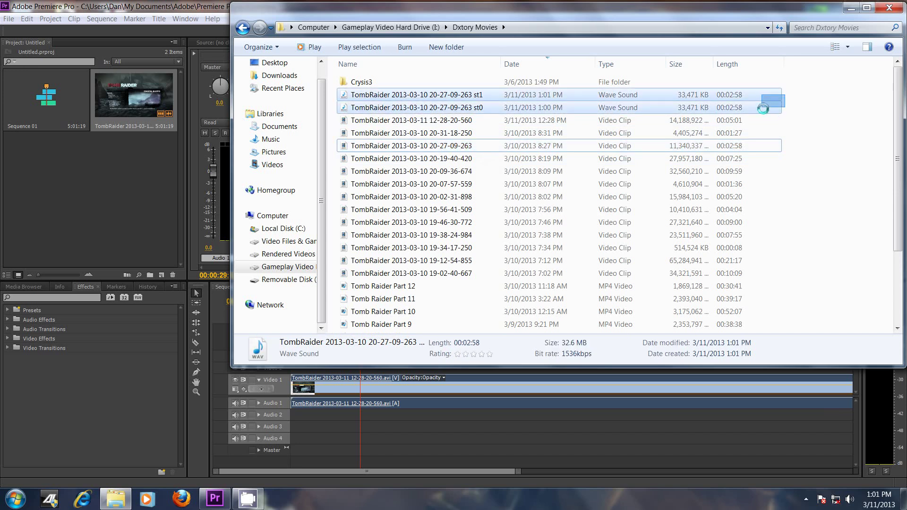
right_click(620, 95)
click(646, 244)
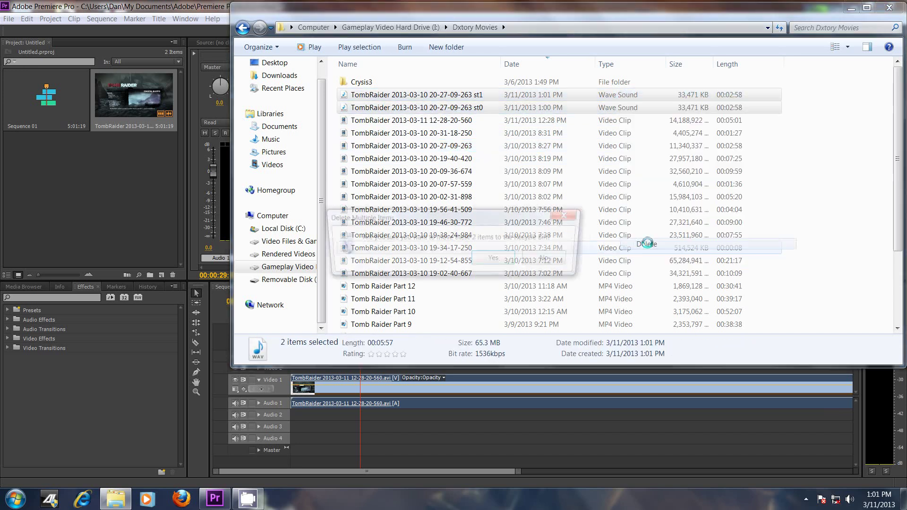
click(496, 259)
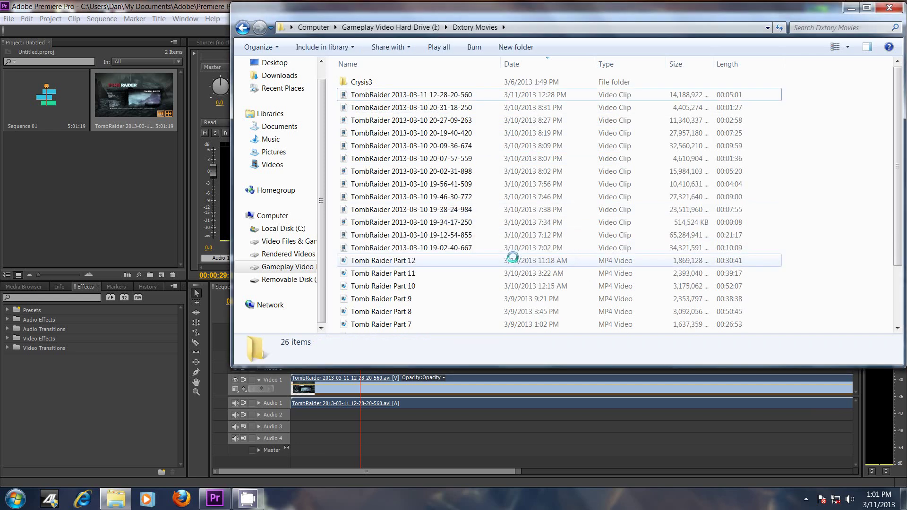
click(434, 85)
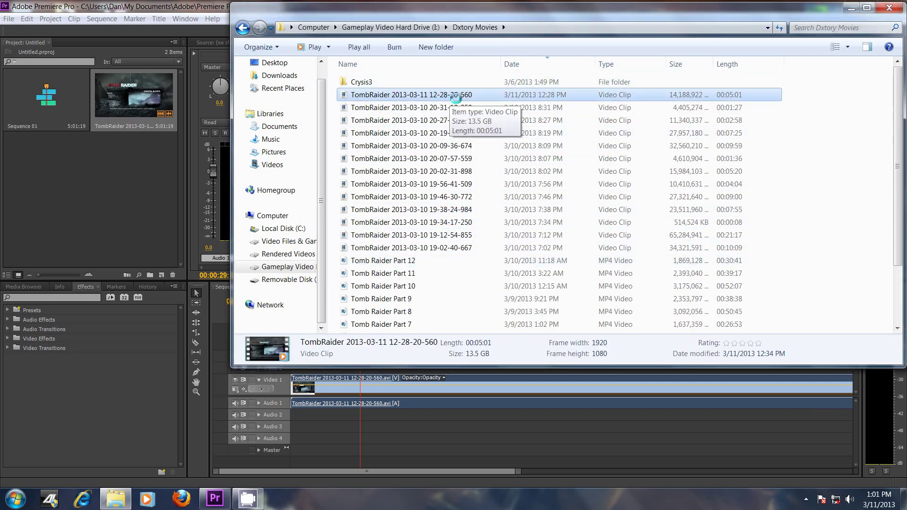
right_click(454, 97)
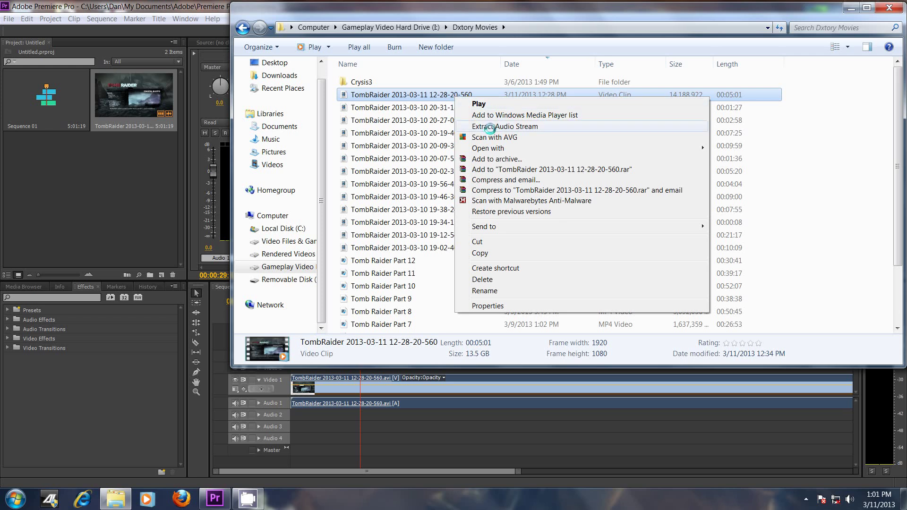
click(490, 128)
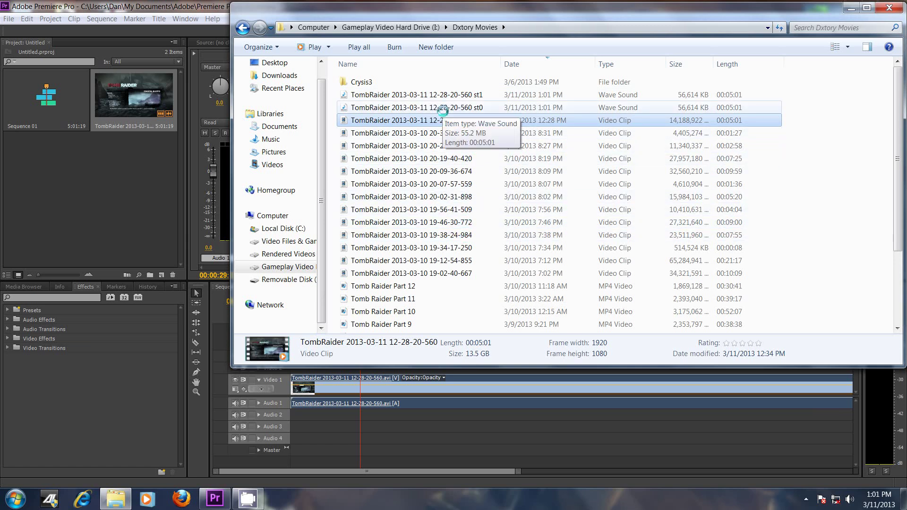
Check the new st0 WAV, then drag the st1 WAV into the sequence timeline.
click(424, 108)
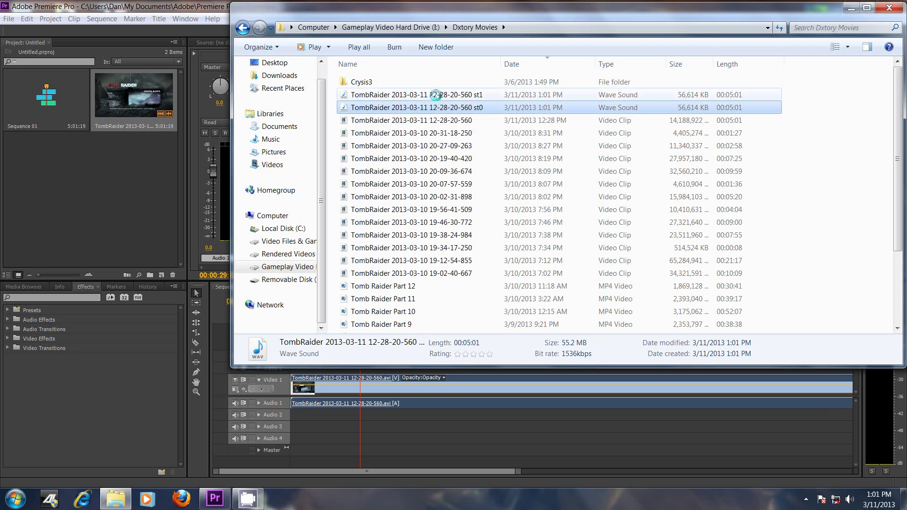
click(436, 95)
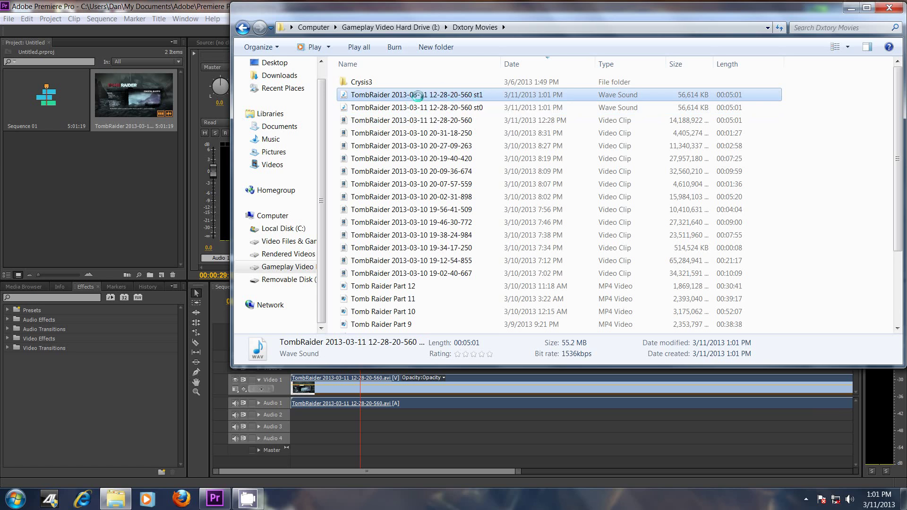
mouse_move(418, 95)
mouse_down()
mouse_move(374, 404)
mouse_move(298, 415)
mouse_up()
Drop the st1 WAV on Audio 2 and play from about 20 seconds to check both tracks.
click(340, 433)
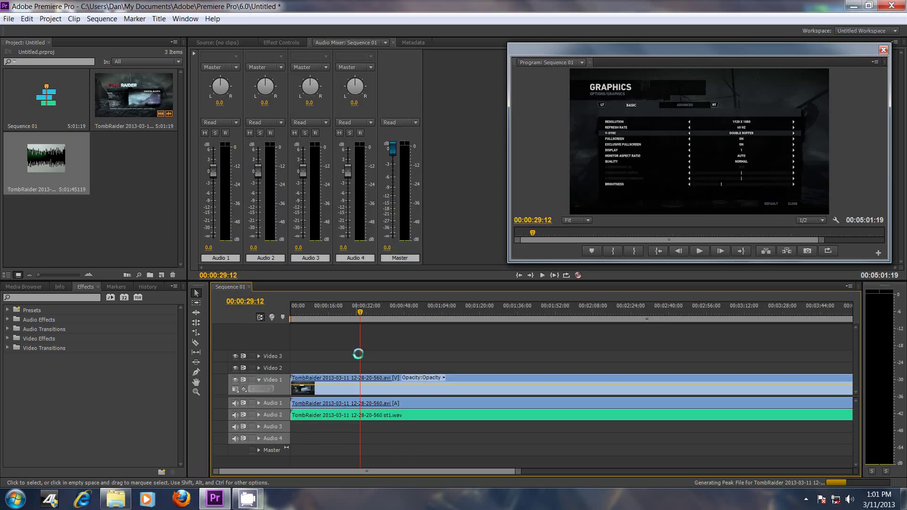
drag(357, 310, 345, 315)
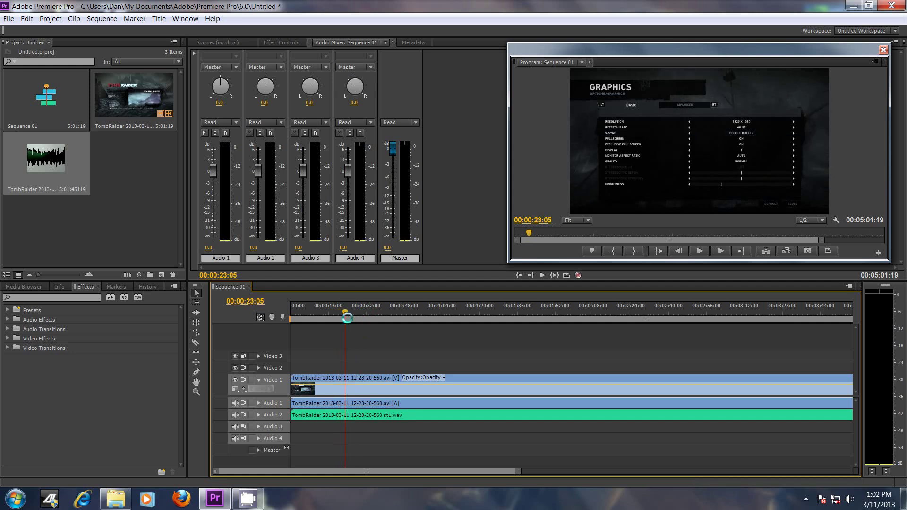
click(703, 254)
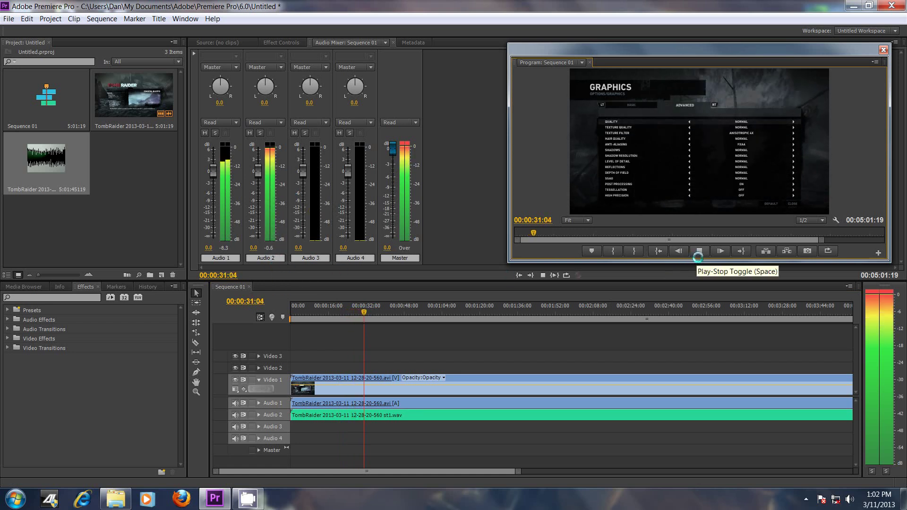
click(699, 255)
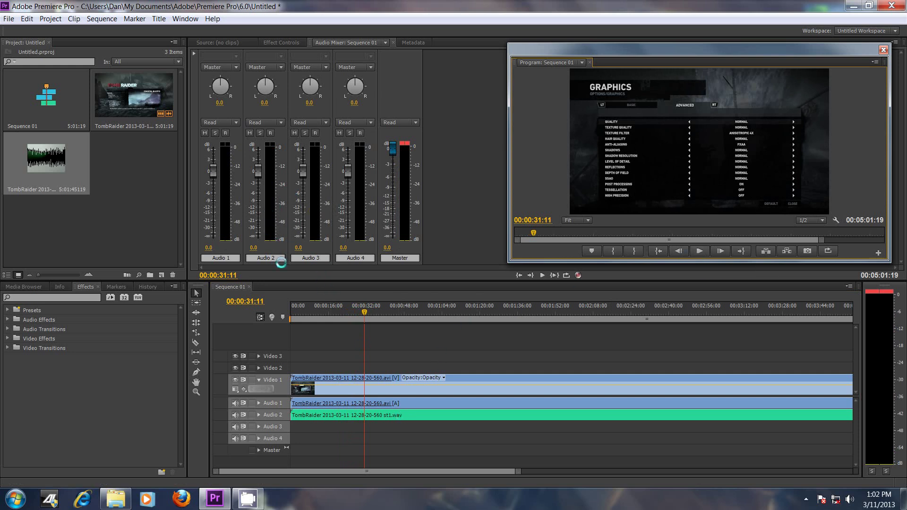
right_click(380, 418)
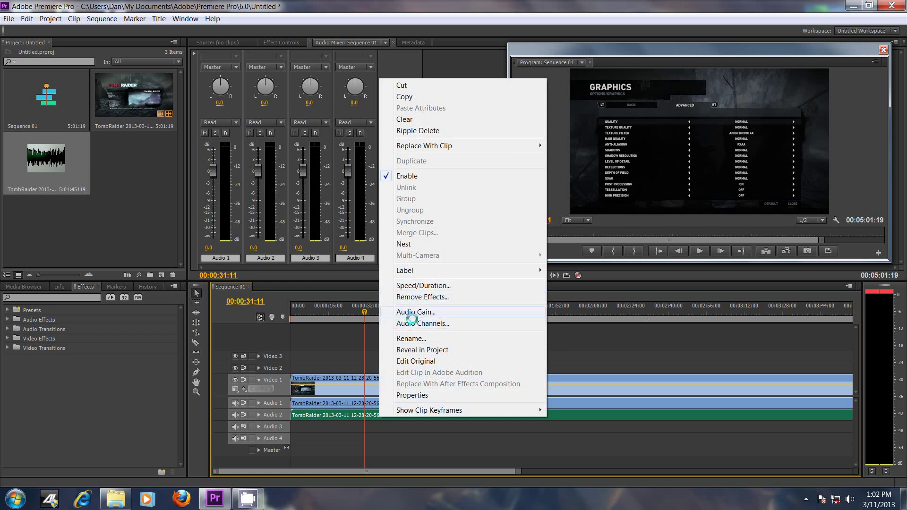
click(413, 314)
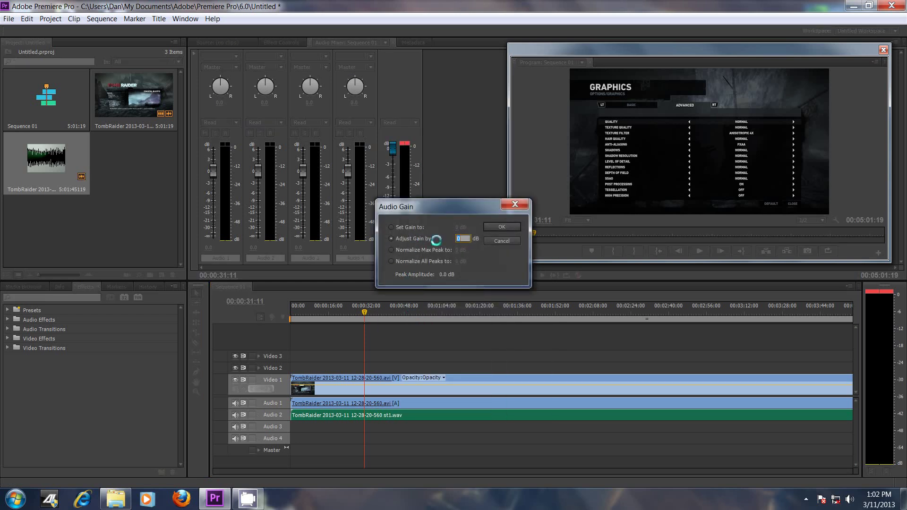
click(504, 242)
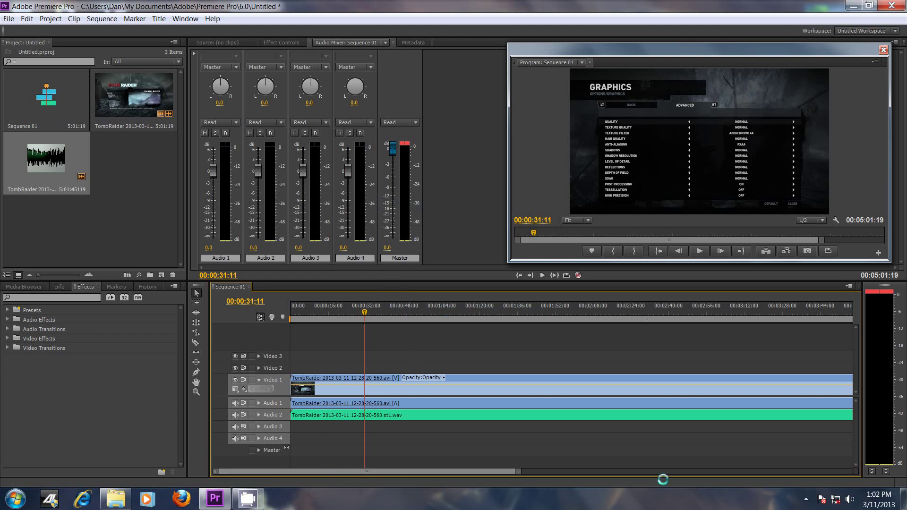
click(805, 500)
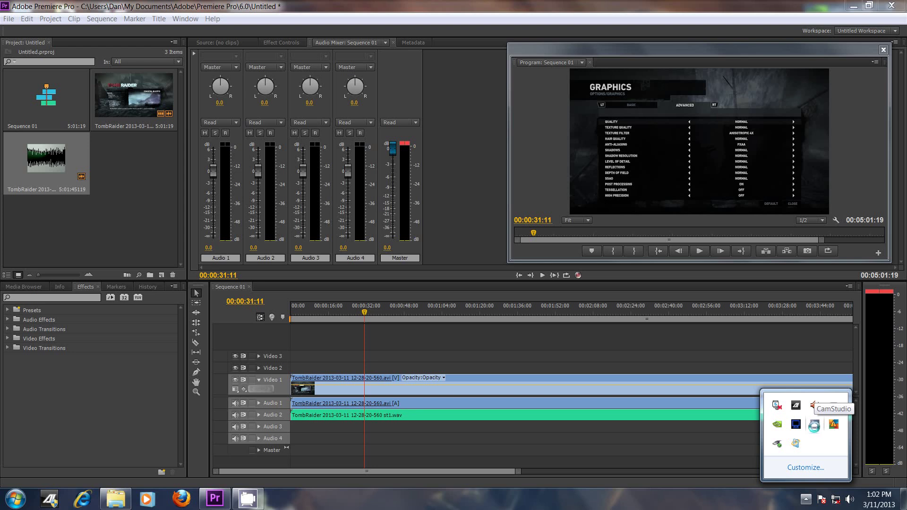
Open CamStudio's tray menu showing the Record, Pause, Stop and Exit controls.
right_click(814, 426)
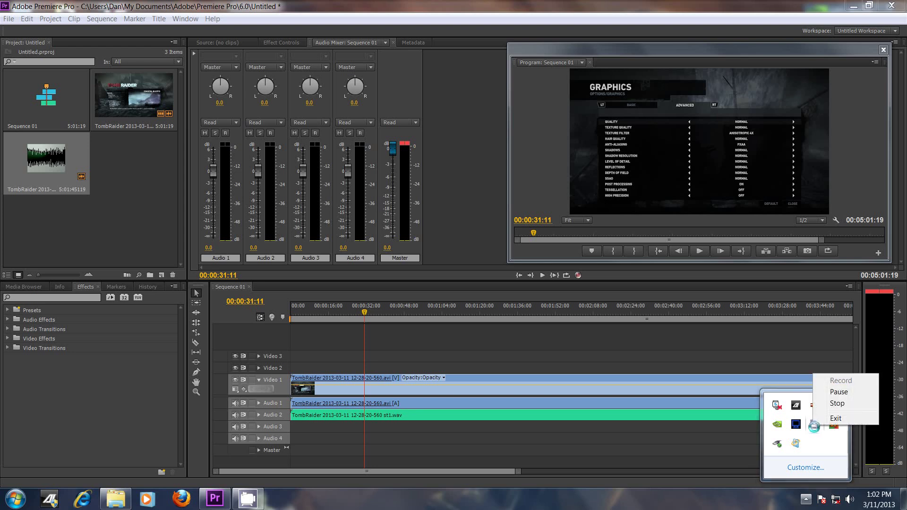